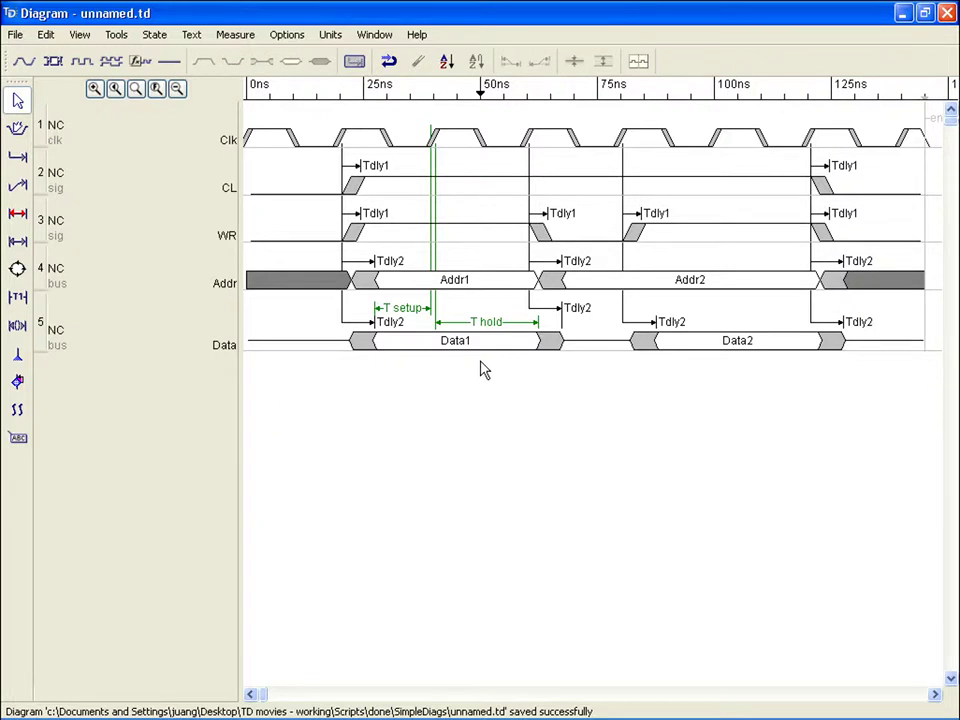
# Show the Parameter window below the diagram and inspect the T setup margin cell
pyautogui.click(374, 34)
pyautogui.click(395, 88)
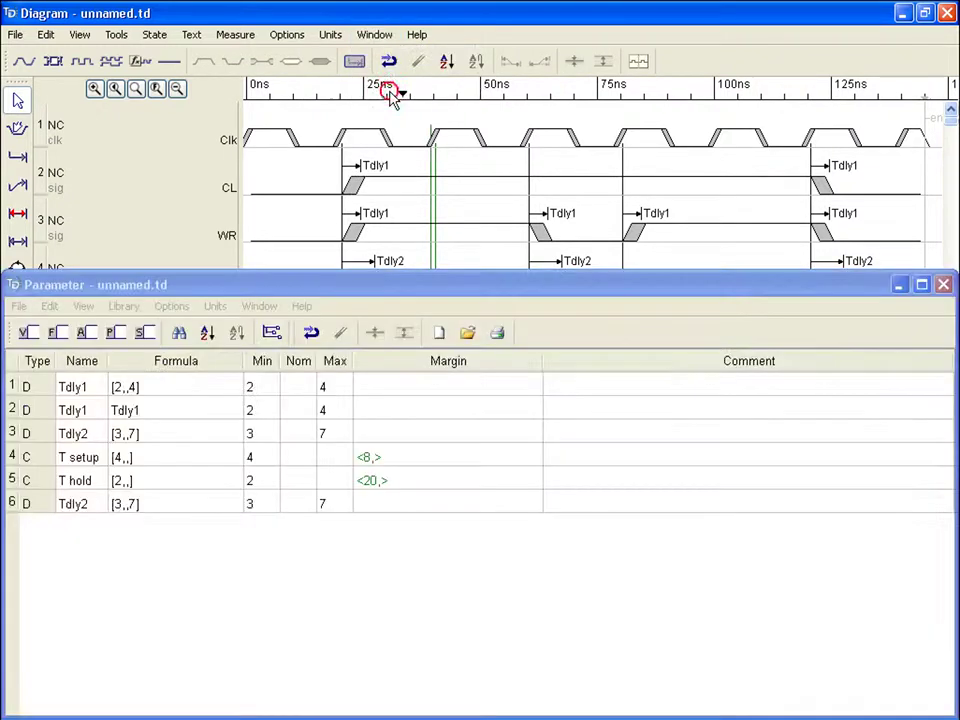
pyautogui.click(369, 281)
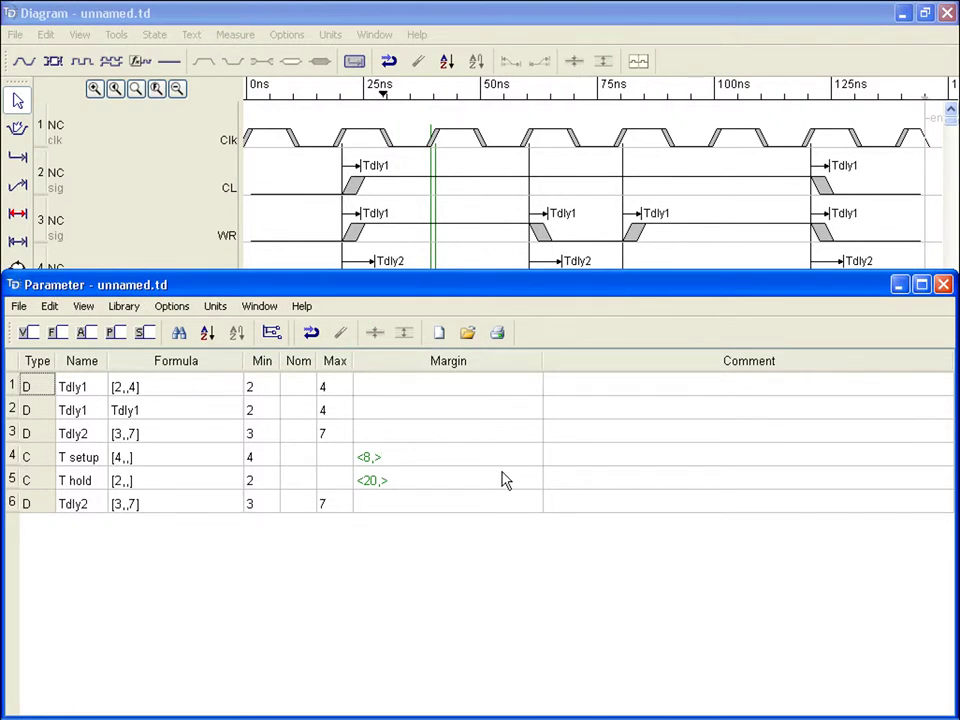
pyautogui.click(392, 456)
pyautogui.click(419, 457)
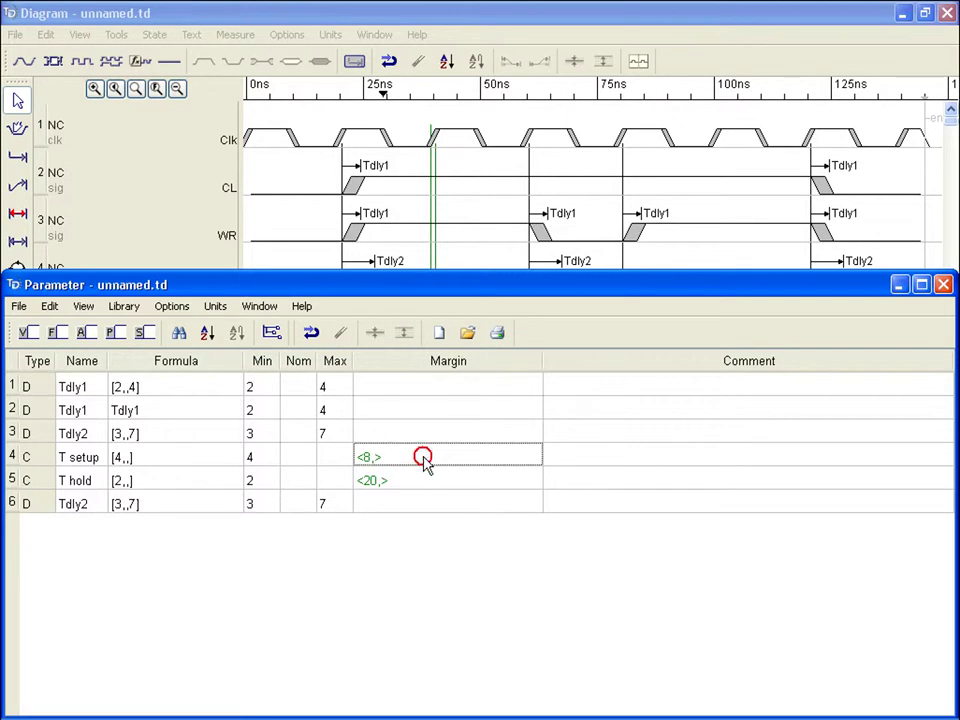
pyautogui.click(519, 459)
pyautogui.click(181, 536)
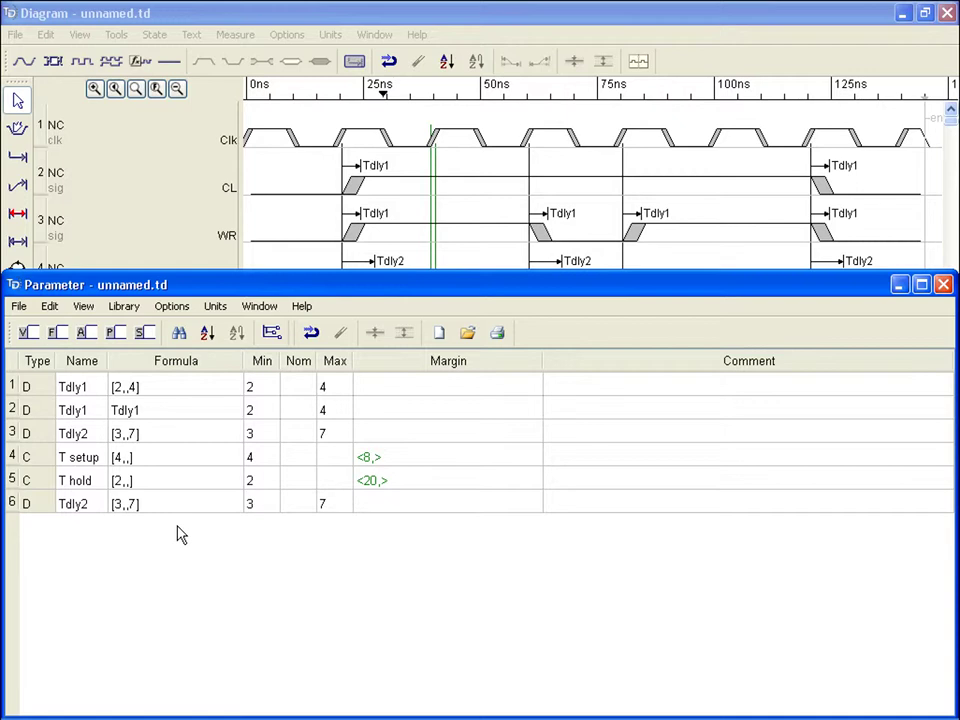
# Add a new variable row, rename it from v1 to freq and give it formula 50
pyautogui.click(28, 333)
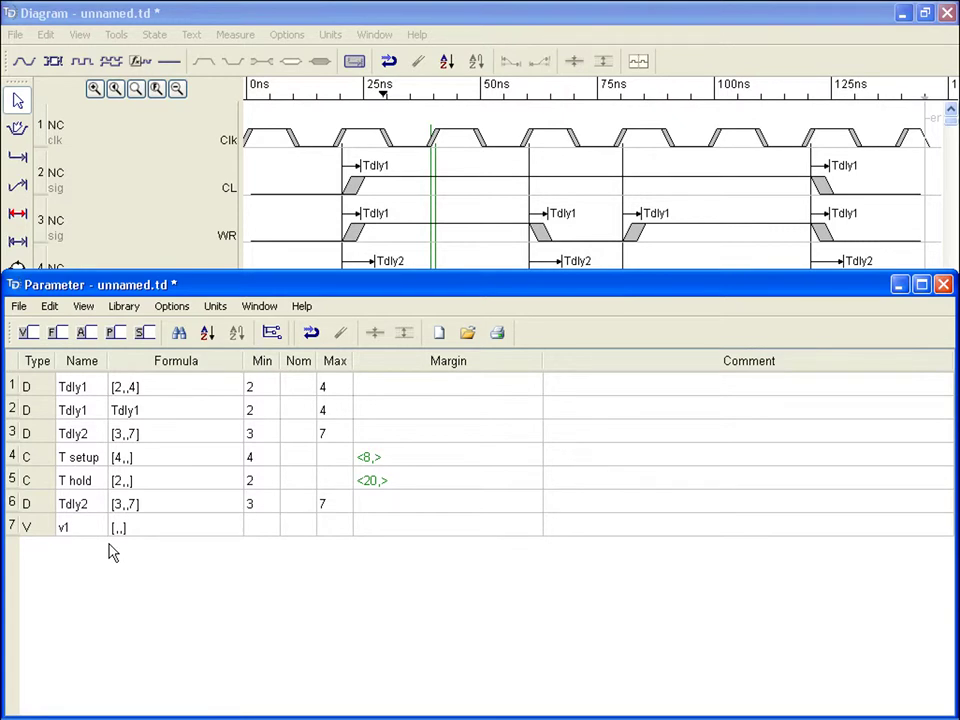
pyautogui.click(42, 530)
pyautogui.write('freq')
pyautogui.click(148, 530)
pyautogui.write('50')
pyautogui.press('Return')
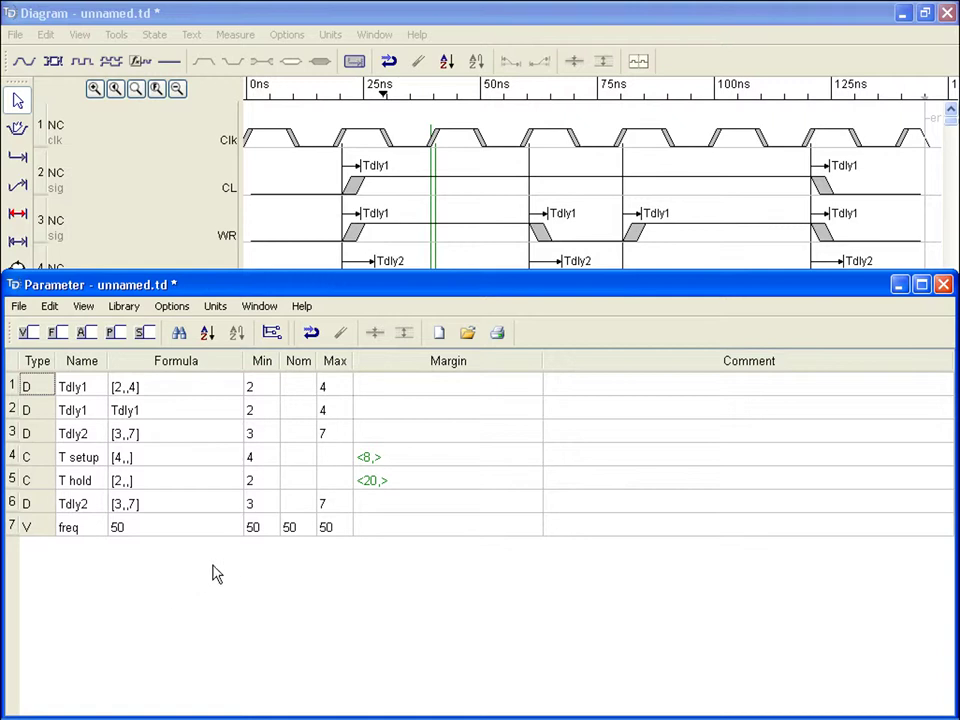
# Set the Clk signal's clock frequency to the variable freq
pyautogui.click(266, 12)
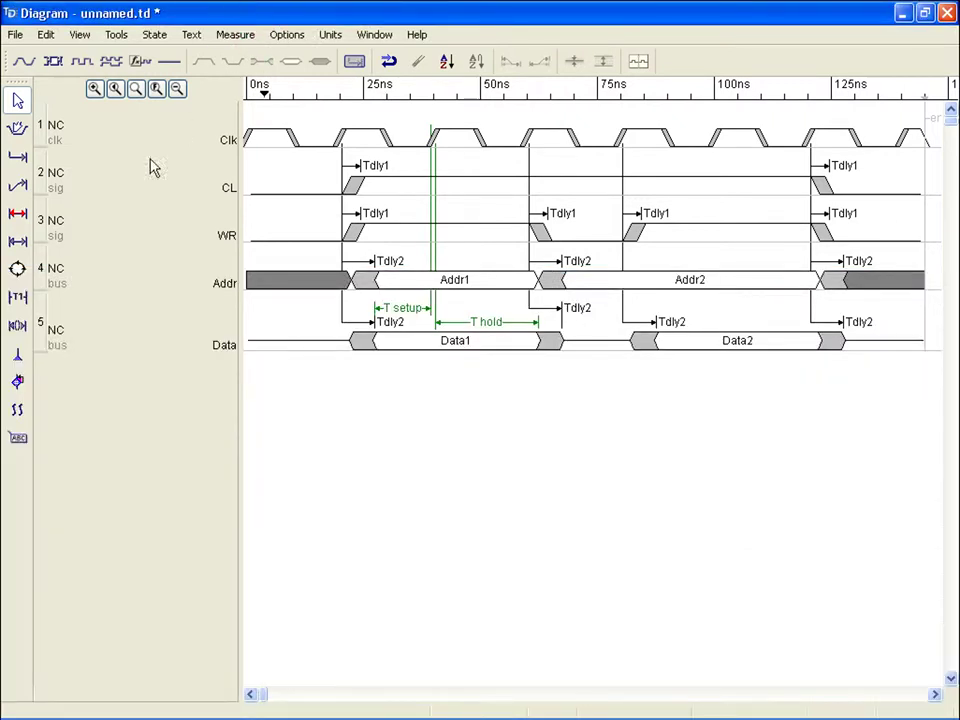
pyautogui.doubleClick(46, 140)
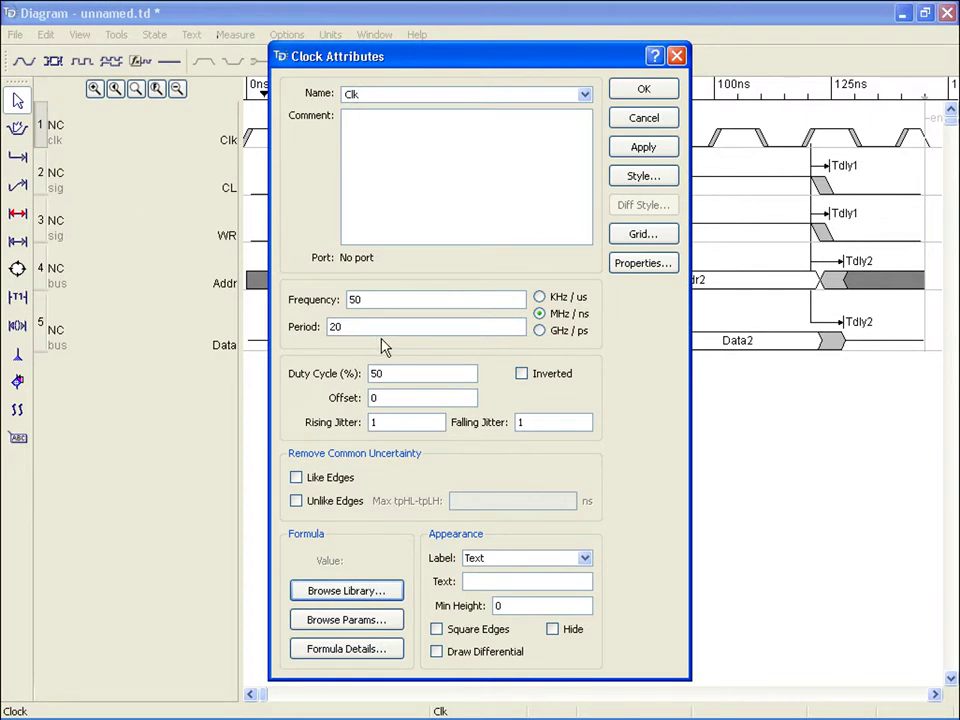
pyautogui.click(300, 300)
pyautogui.write('freq')
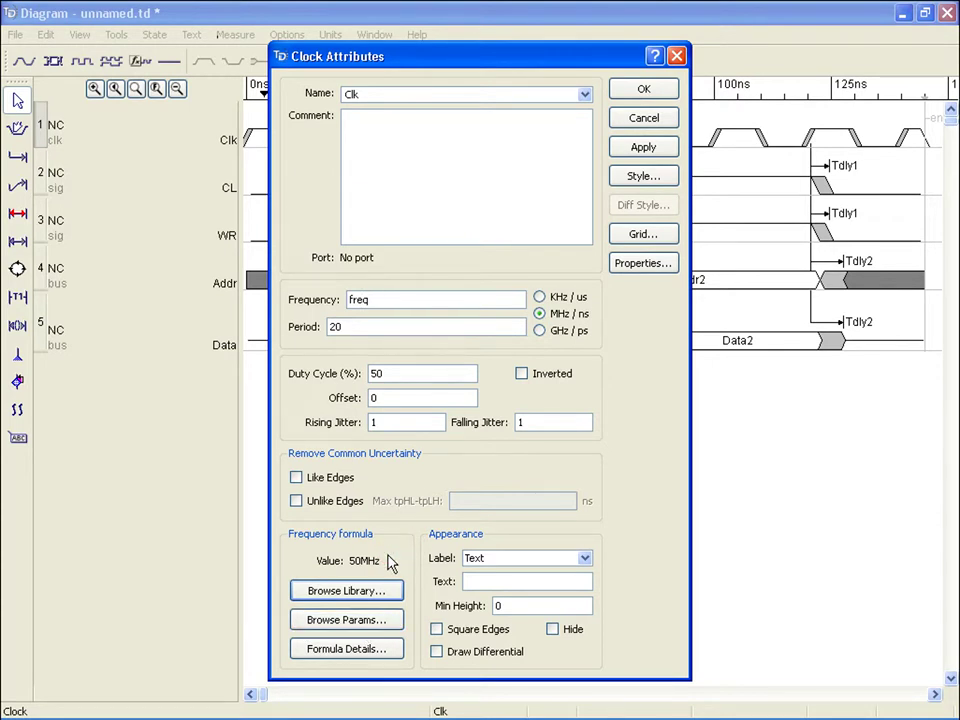
pyautogui.click(640, 91)
# In the parameter table, change freq's formula to 60, then back to 50
pyautogui.click(376, 33)
pyautogui.click(378, 90)
pyautogui.click(130, 527)
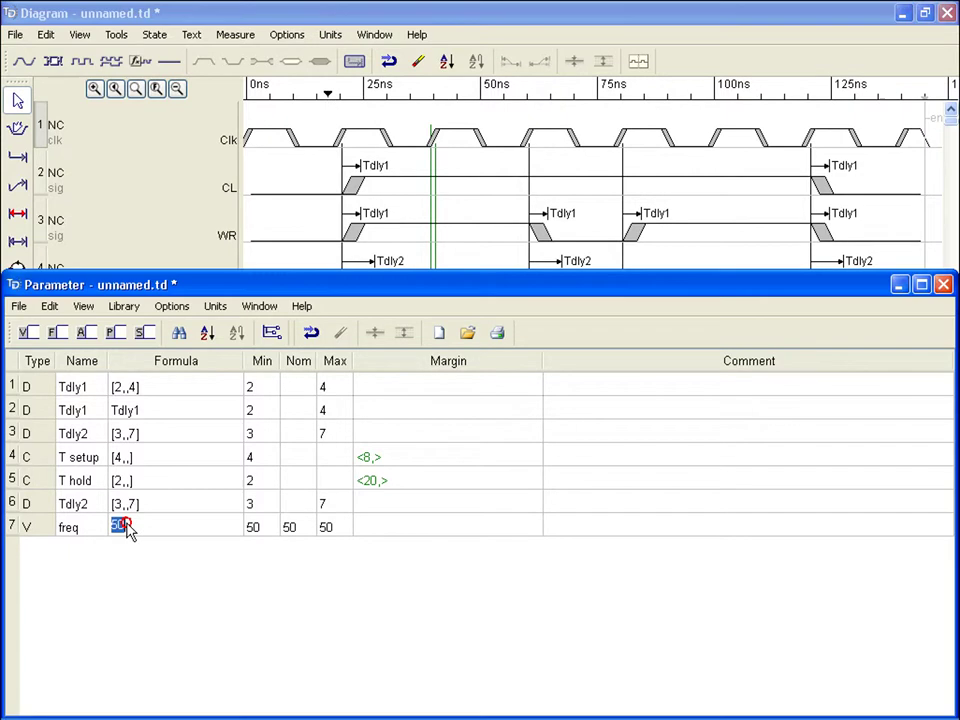
pyautogui.write('60')
pyautogui.press('Return')
pyautogui.click(115, 528)
pyautogui.write('50')
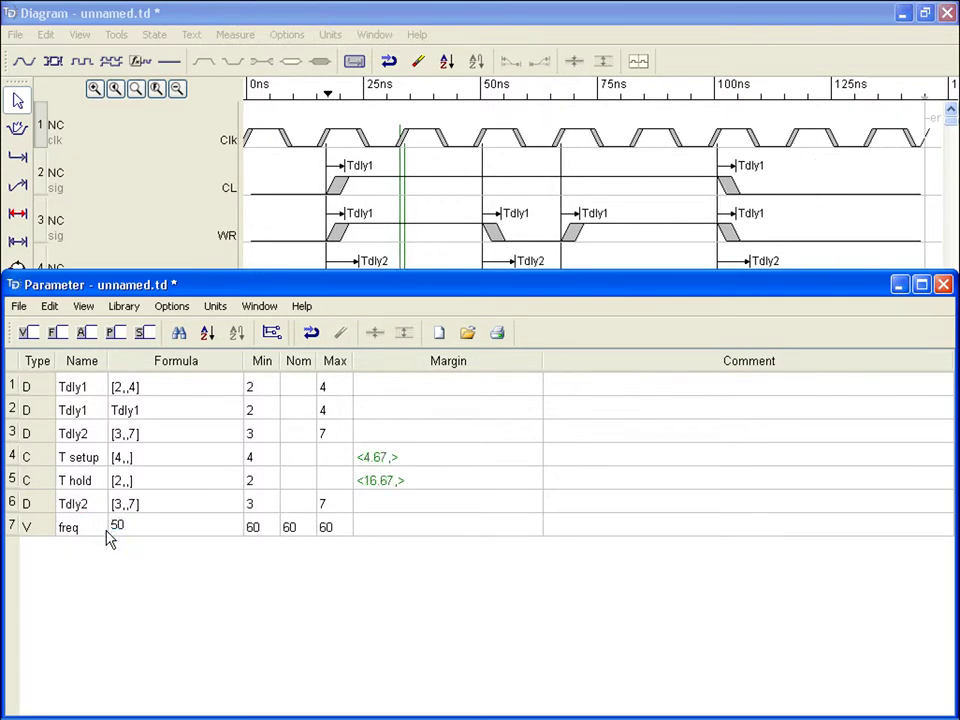
pyautogui.press('Return')
pyautogui.click(158, 568)
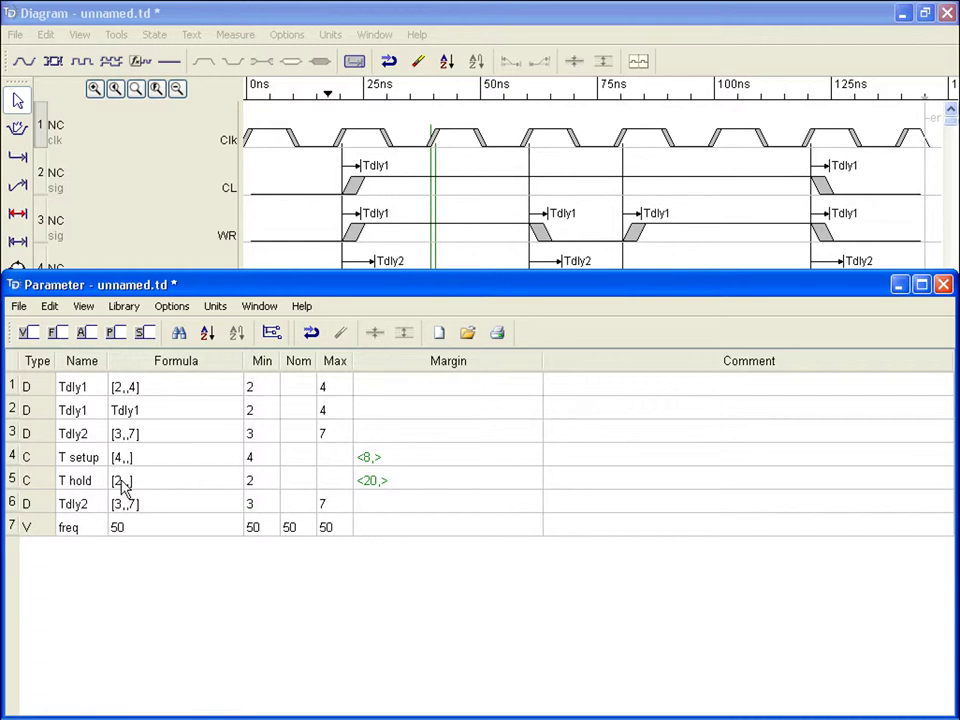
pyautogui.click(28, 332)
# Define variable v1 as Tdly1*3 and add variable v2 as [min(Tdly1)]*5
pyautogui.click(128, 556)
pyautogui.write('T')
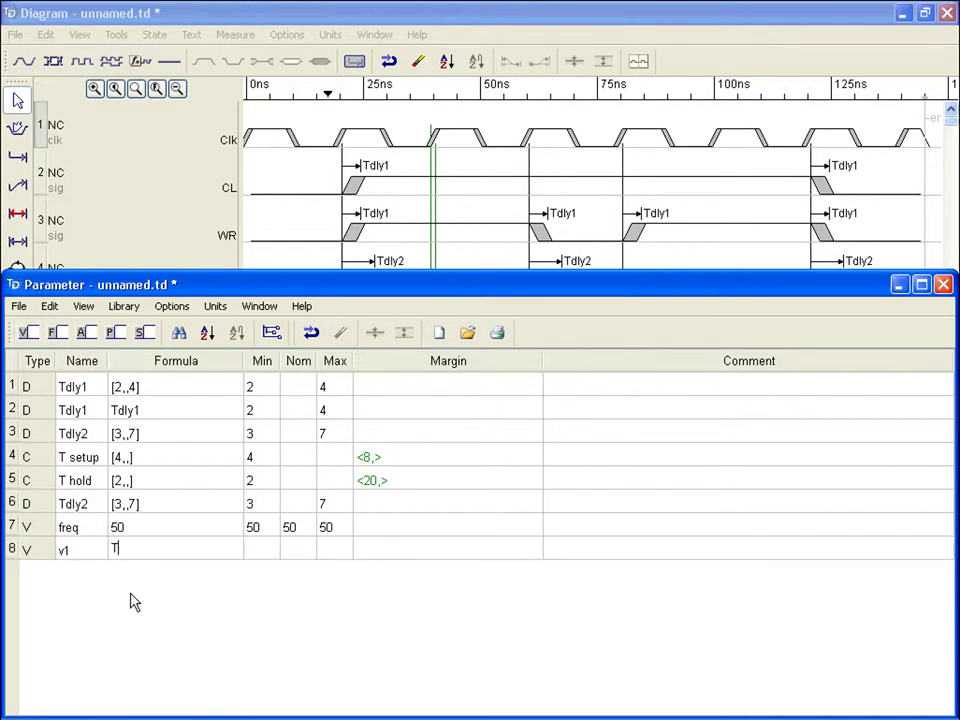
pyautogui.write('dly1*3')
pyautogui.press('Return')
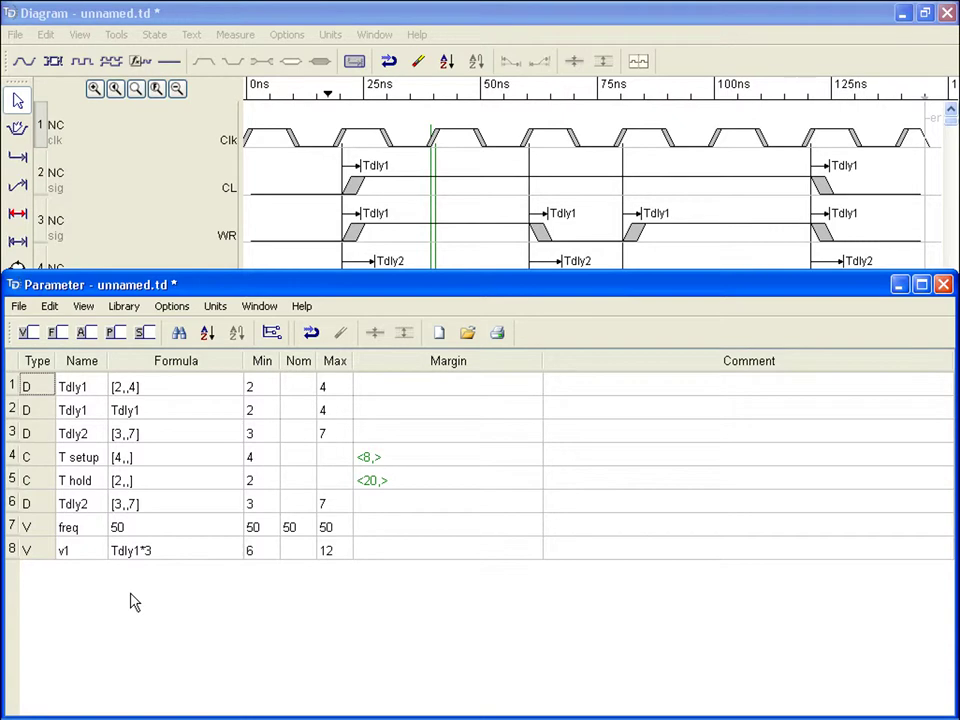
pyautogui.click(28, 332)
pyautogui.write('[min(Tdly1)')
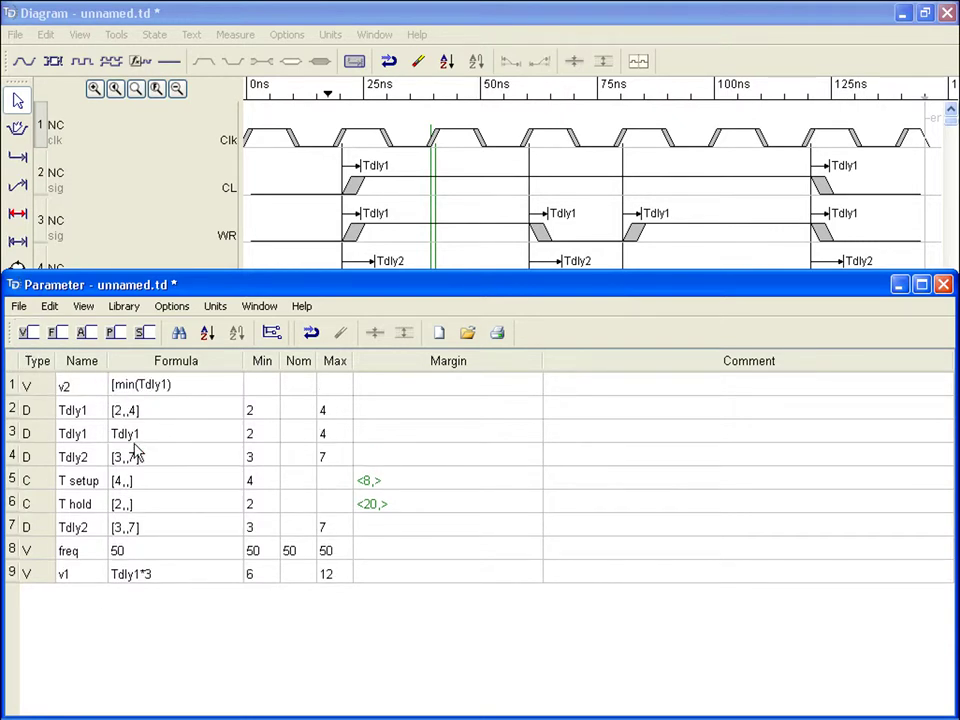
pyautogui.write(']*5')
pyautogui.press('Return')
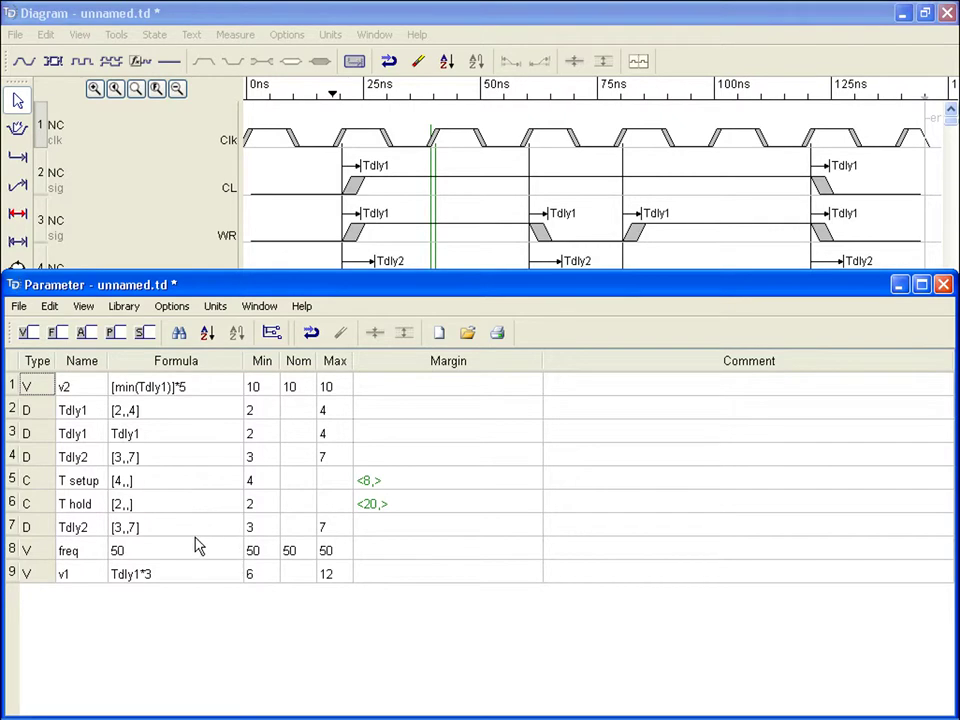
pyautogui.click(17, 412)
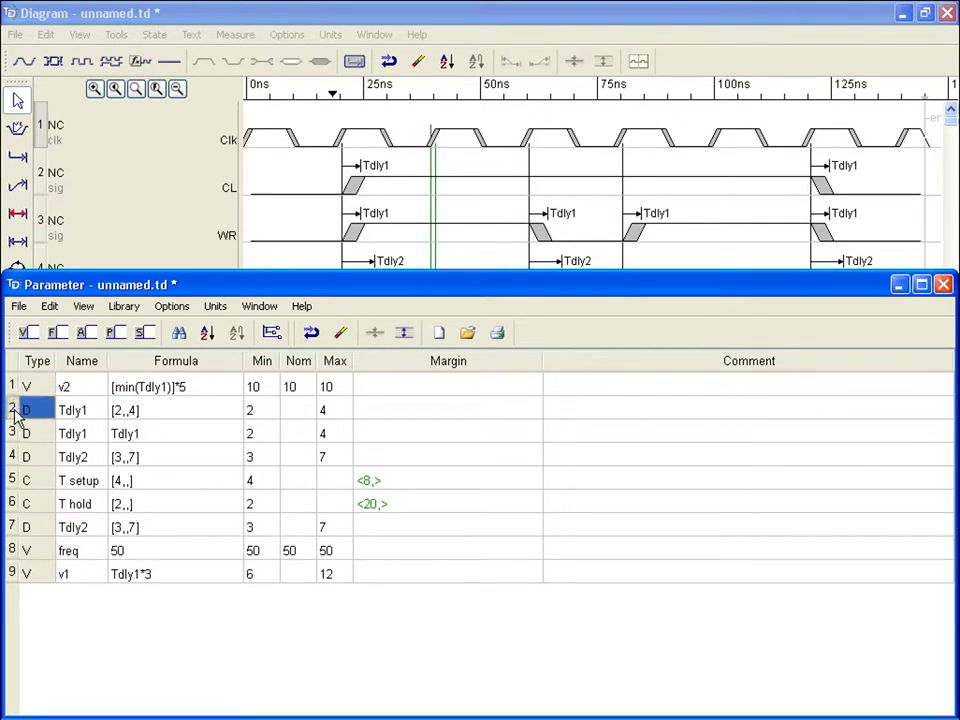
# Colour the Tdly1 parameter row blue
pyautogui.rightClick(17, 414)
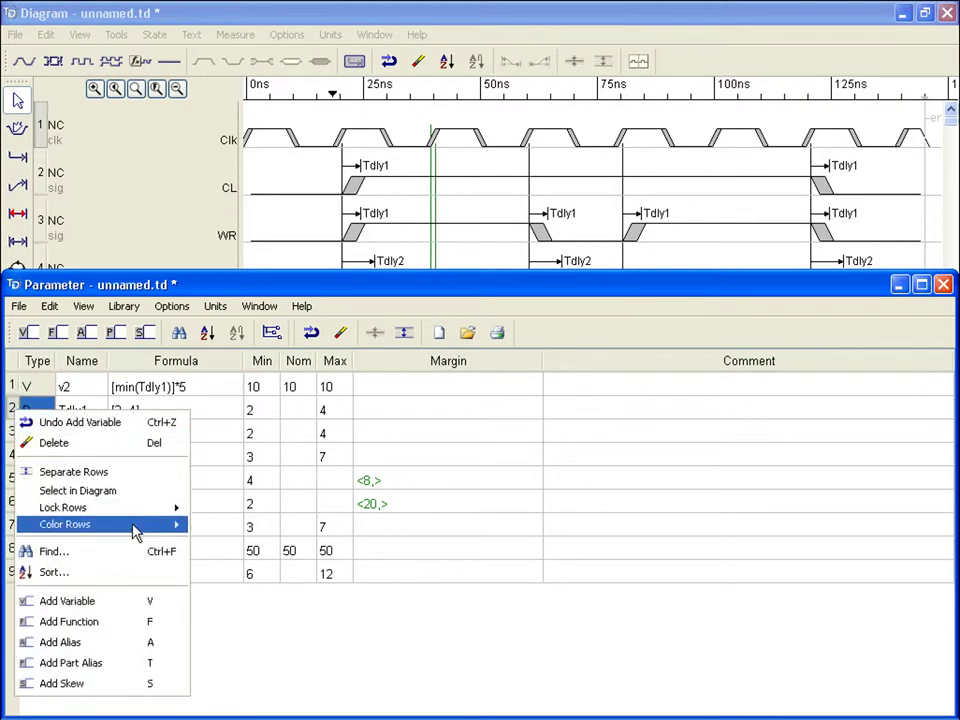
pyautogui.moveTo(135, 530)
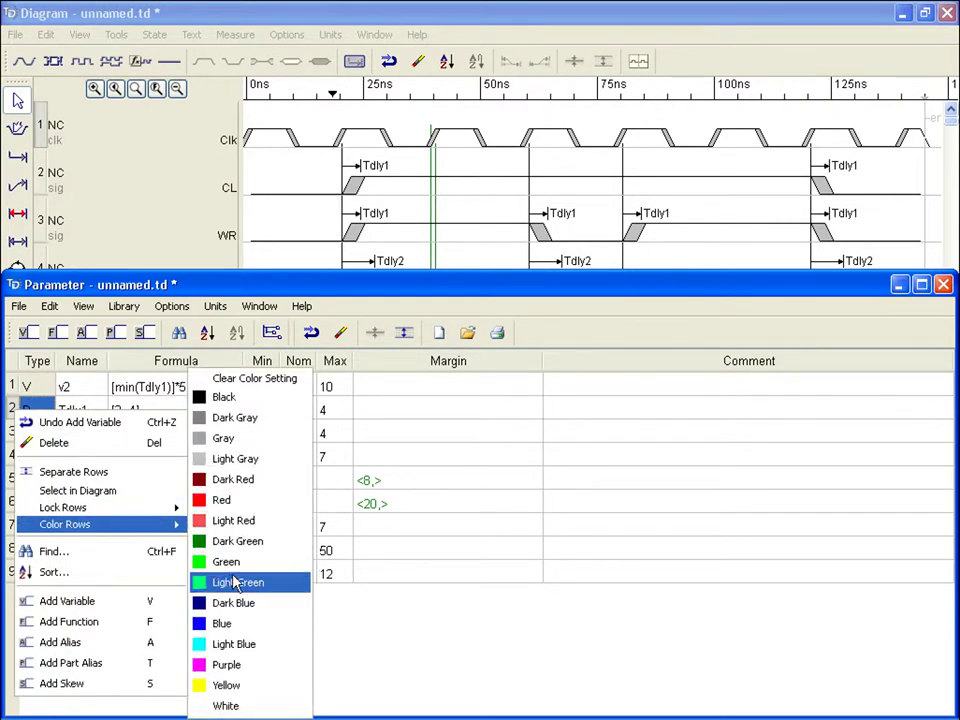
pyautogui.click(223, 624)
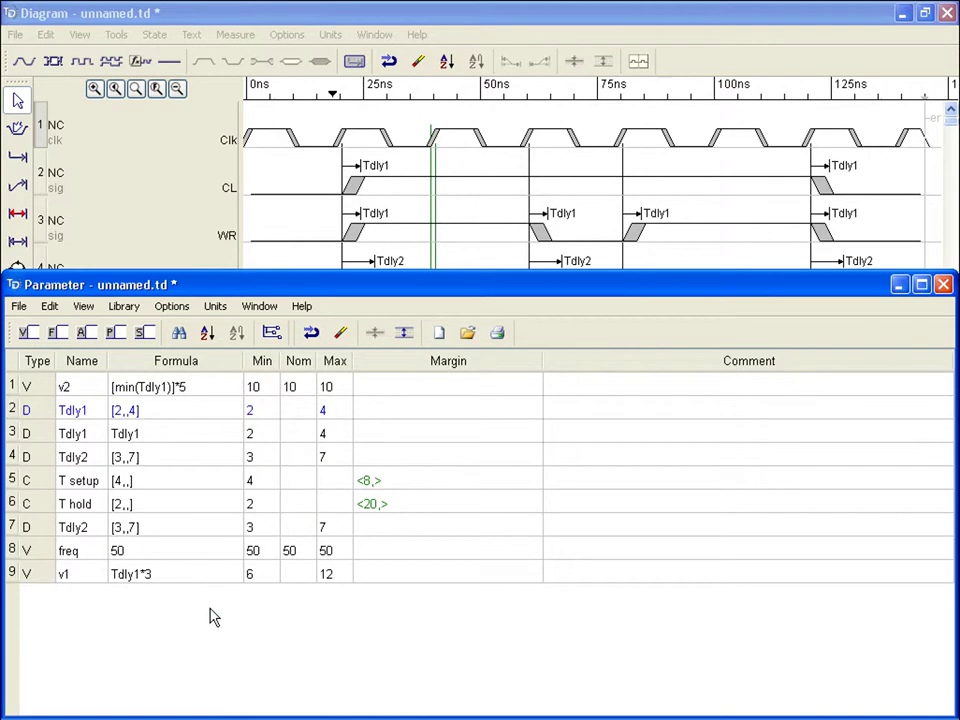
# Browse the Lock Rows options for the Tdly2 row without changing anything
pyautogui.rightClick(15, 457)
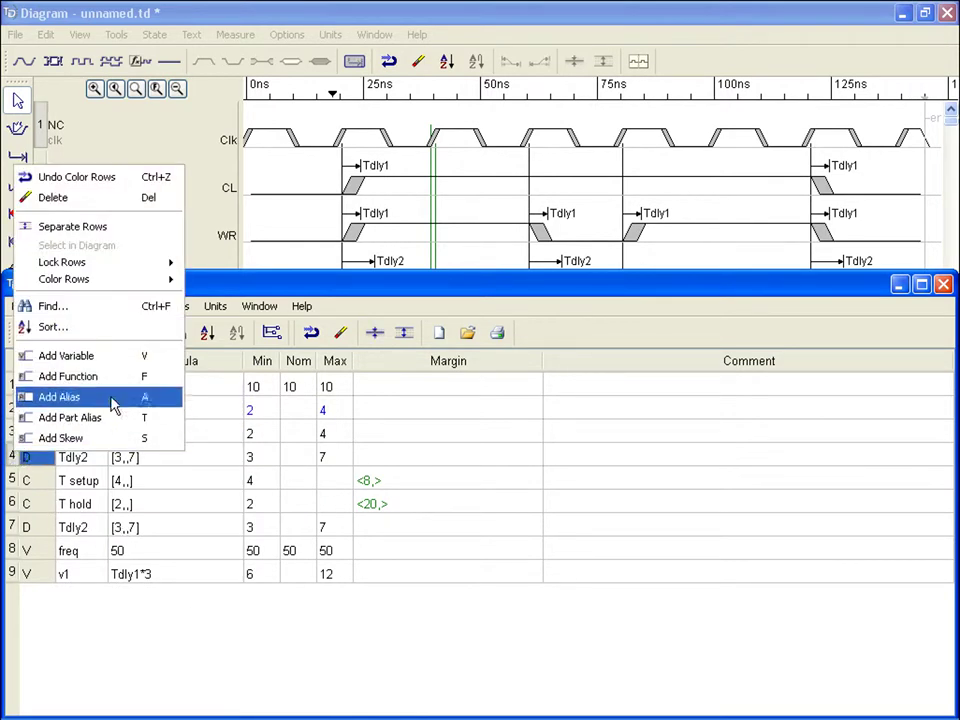
pyautogui.moveTo(145, 272)
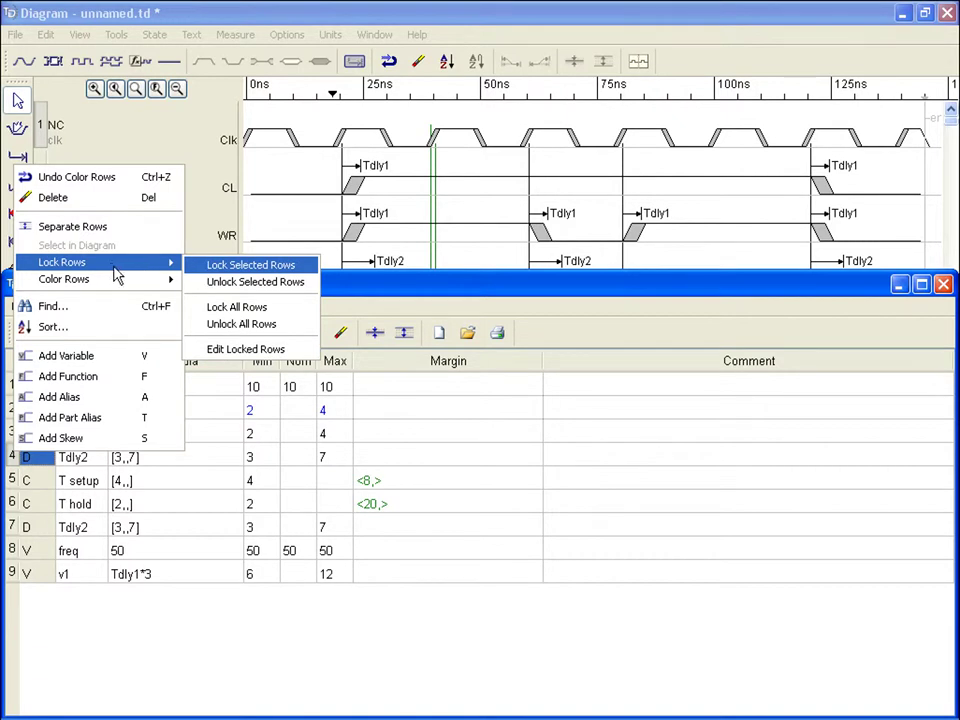
pyautogui.click(325, 287)
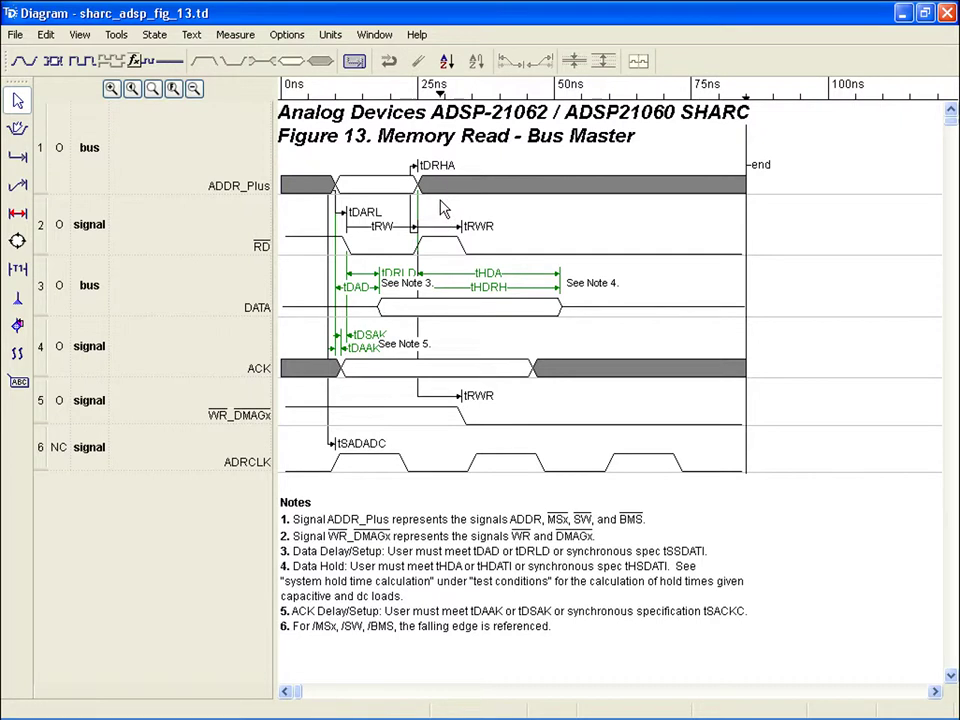
# Show the Parameter window for sharc_adsp_fig_13.td
pyautogui.click(374, 34)
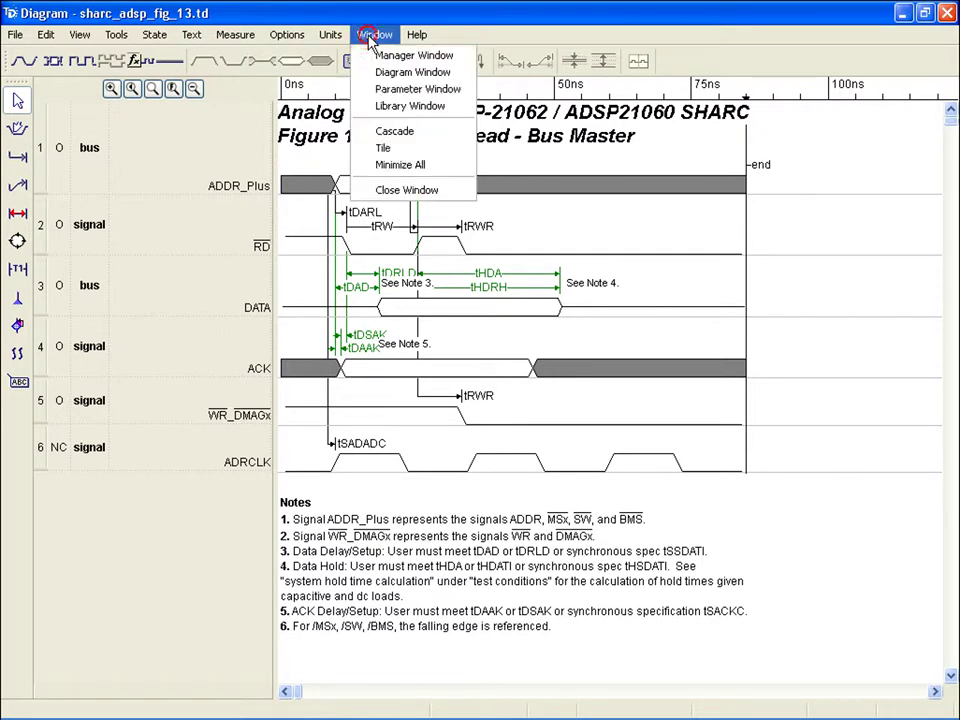
pyautogui.click(385, 88)
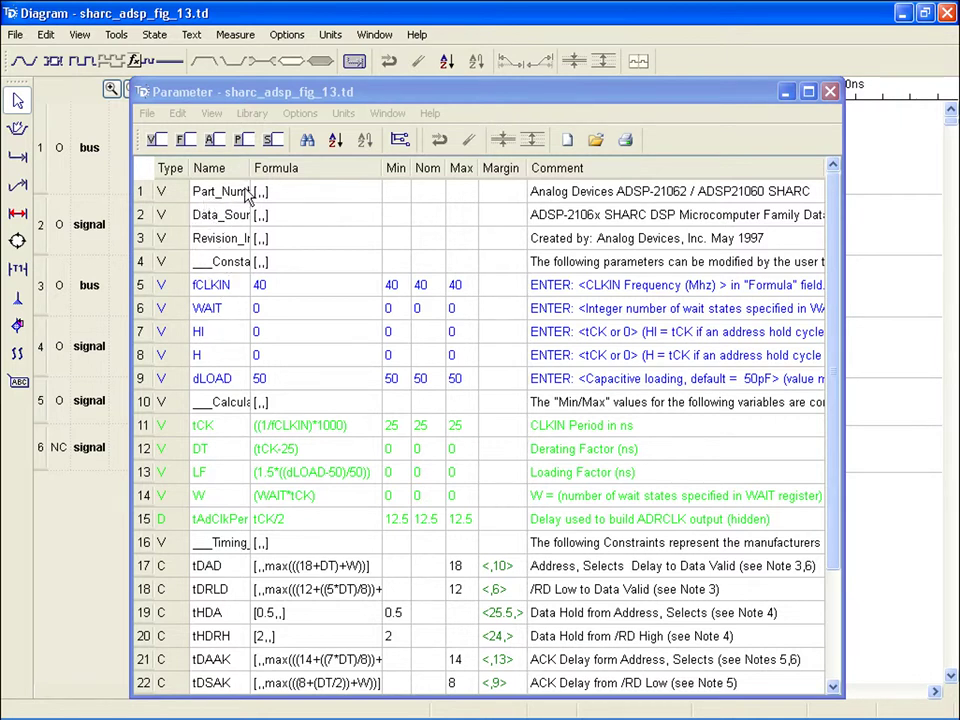
# Widen the Name column, then point out fCLKIN and its formula value 40
pyautogui.moveTo(252, 168); pyautogui.dragTo(264, 170)
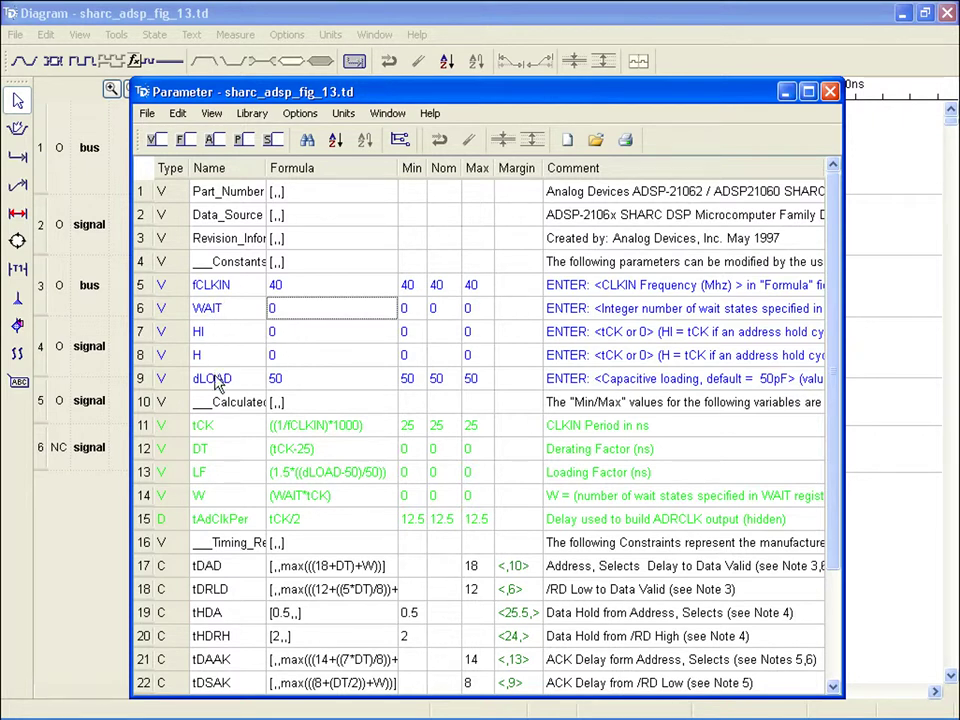
pyautogui.click(240, 286)
pyautogui.click(248, 286)
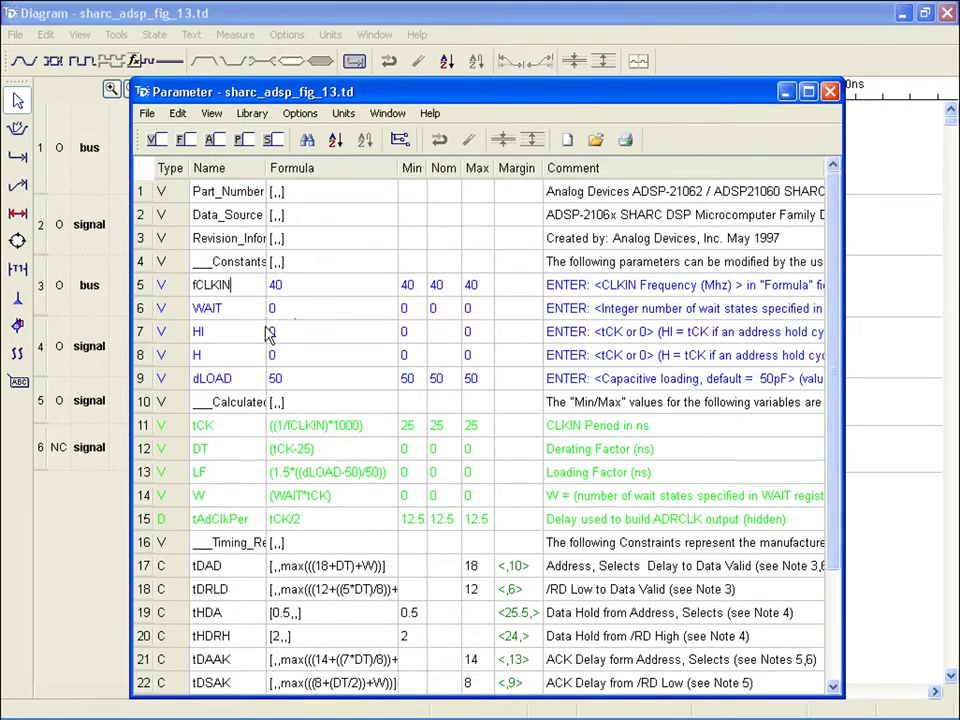
pyautogui.click(311, 285)
pyautogui.click(313, 285)
# Point out the tCK clock period, the W wait-state parameter and the timing constraints section
pyautogui.click(253, 427)
pyautogui.click(243, 492)
pyautogui.click(381, 540)
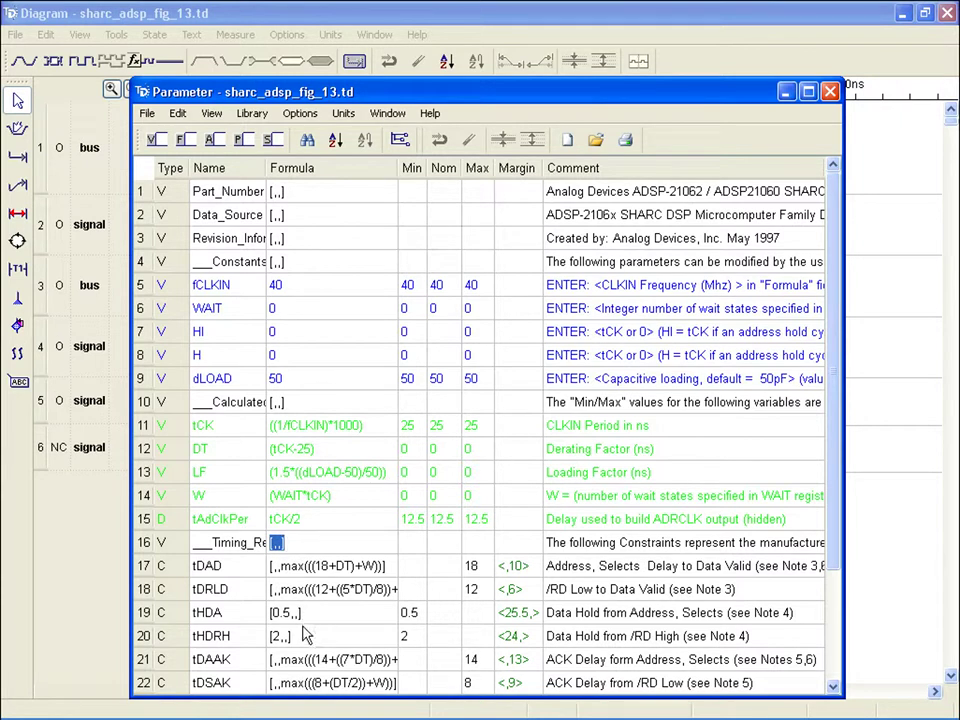
# Move the parameter table down to reveal the diagram, then set fCLKIN to 60 and WAIT to 1
pyautogui.moveTo(415, 99); pyautogui.dragTo(439, 404)
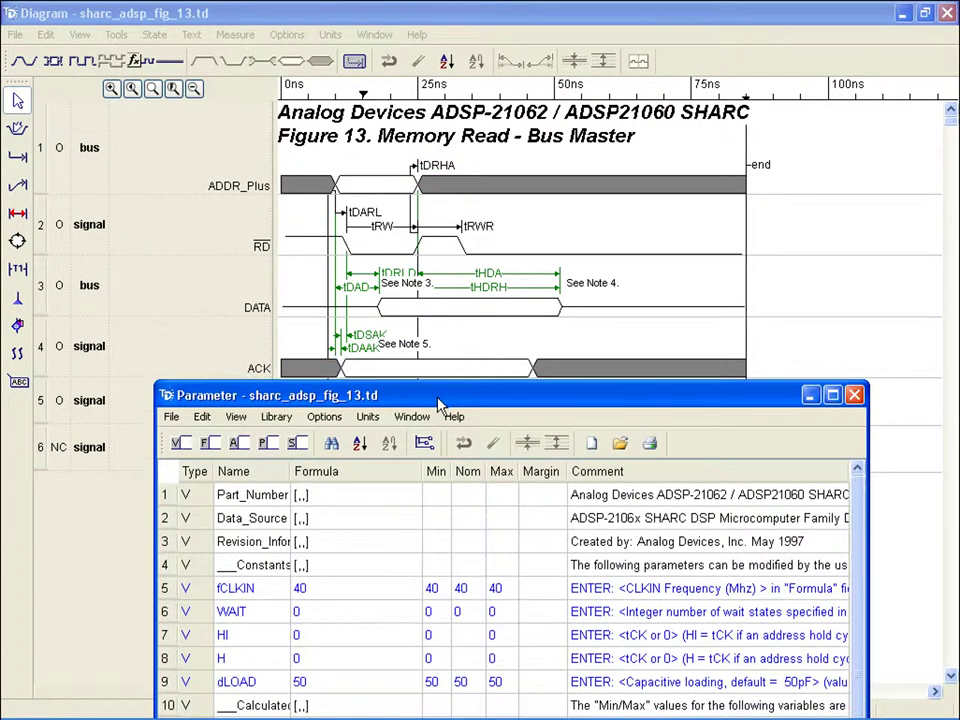
pyautogui.doubleClick(316, 589)
pyautogui.write('60')
pyautogui.click(317, 612)
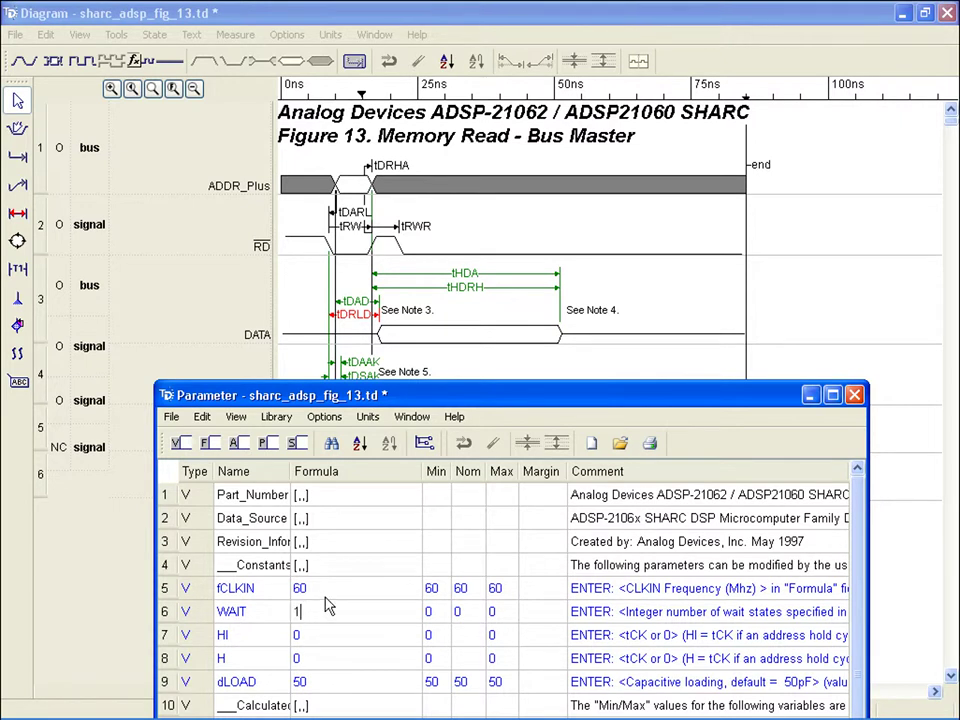
pyautogui.click(332, 636)
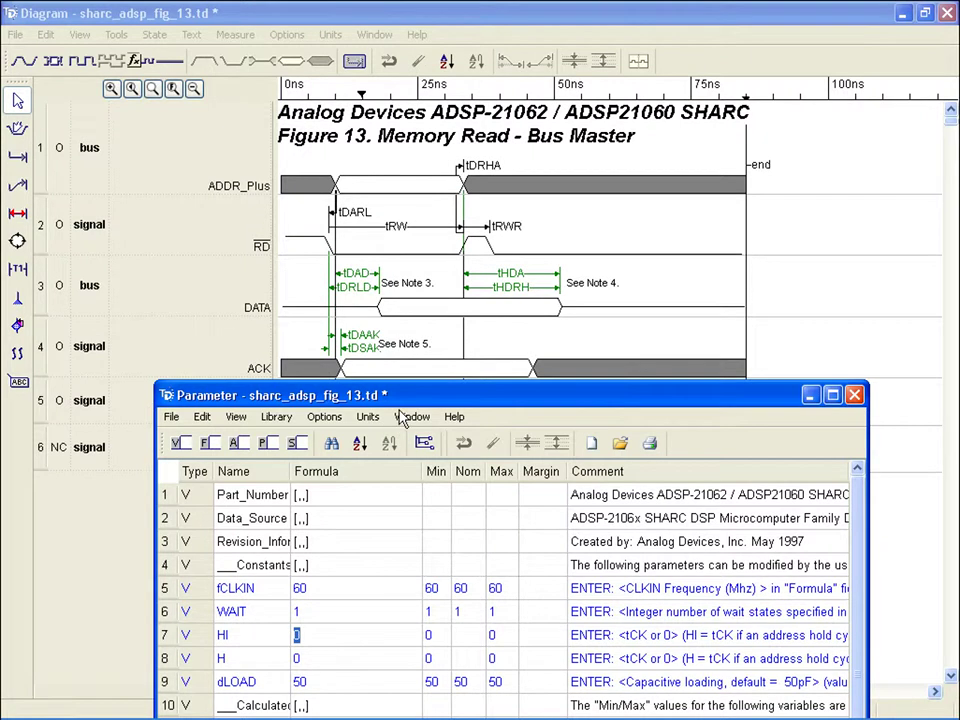